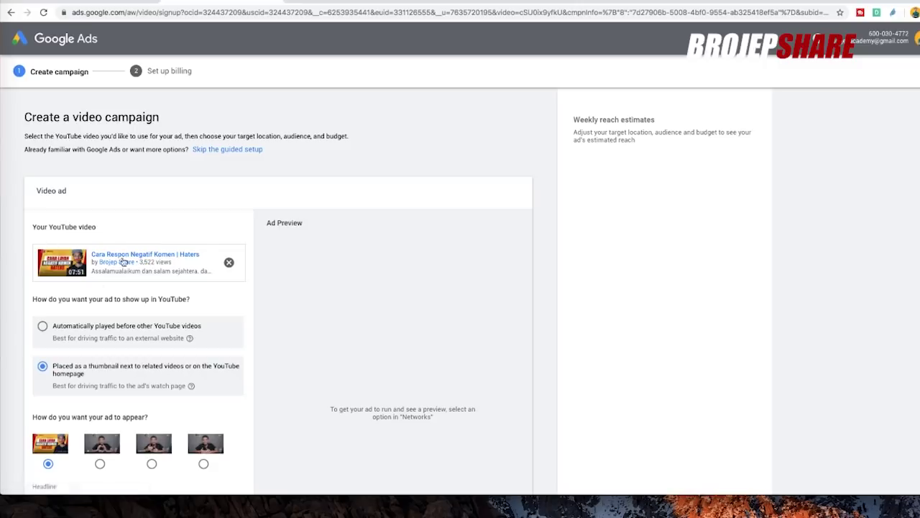
- Try the 'Automatically played' ad placement and view it in the Desktop preview
scroll(210, 271, down, 2)
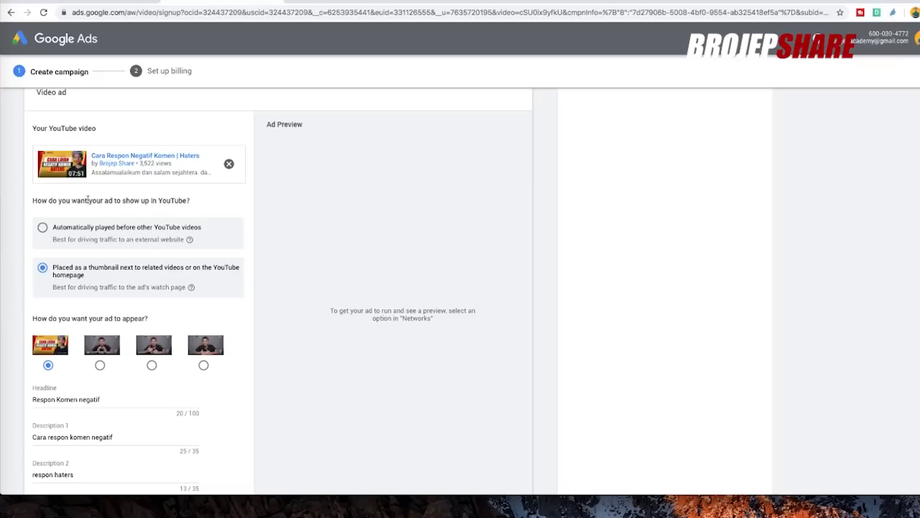
scroll(88, 199, down, 1)
click(44, 227)
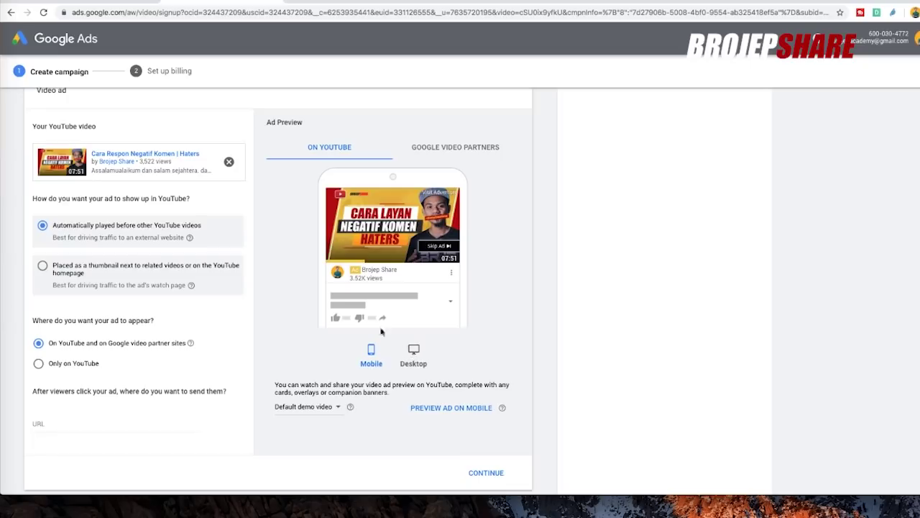
click(415, 351)
- Switch back to 'Placed as a thumbnail' and preview the related-video ad on desktop
click(70, 272)
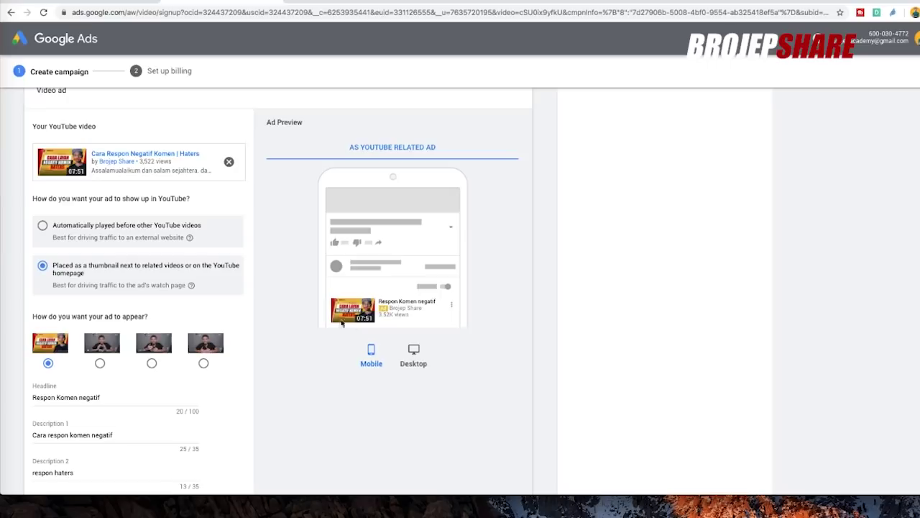
click(415, 355)
scroll(136, 284, down, 1)
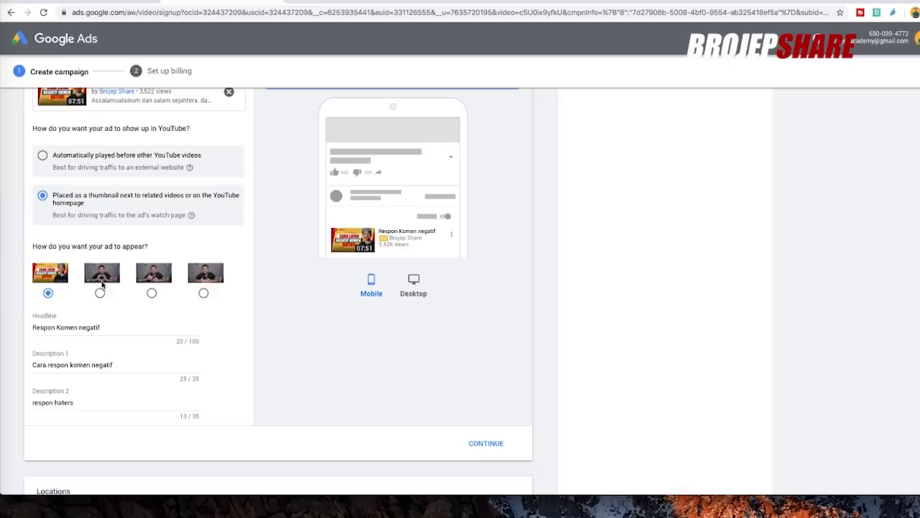
- Keep the first thumbnail image and change the headline to 'Respon Komen Negatif'
click(100, 293)
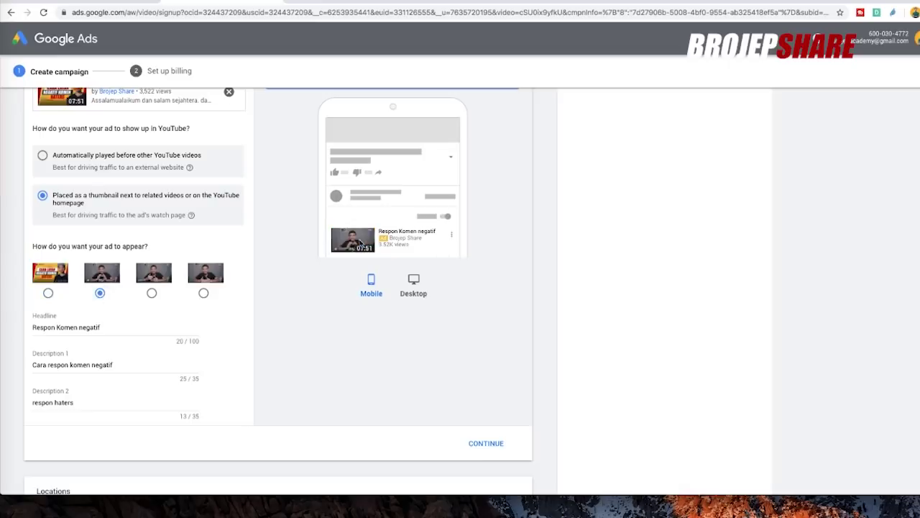
click(48, 293)
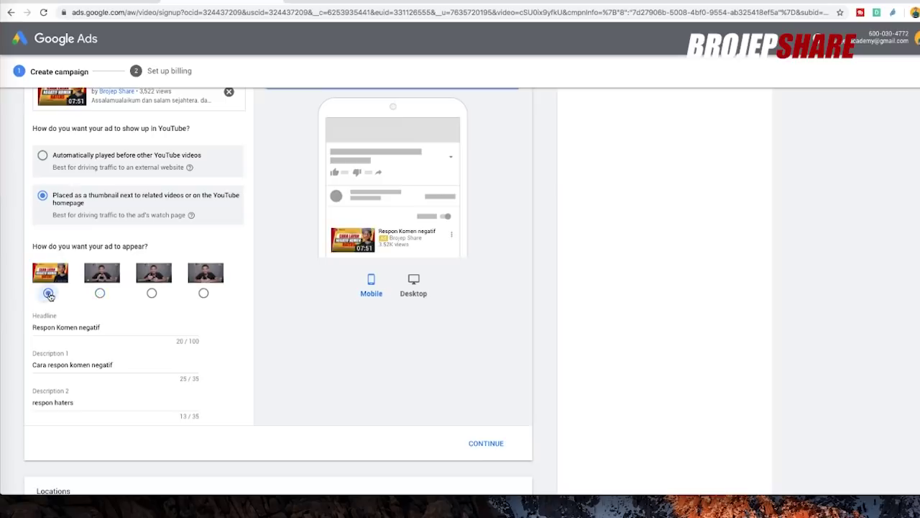
scroll(205, 309, down, 2)
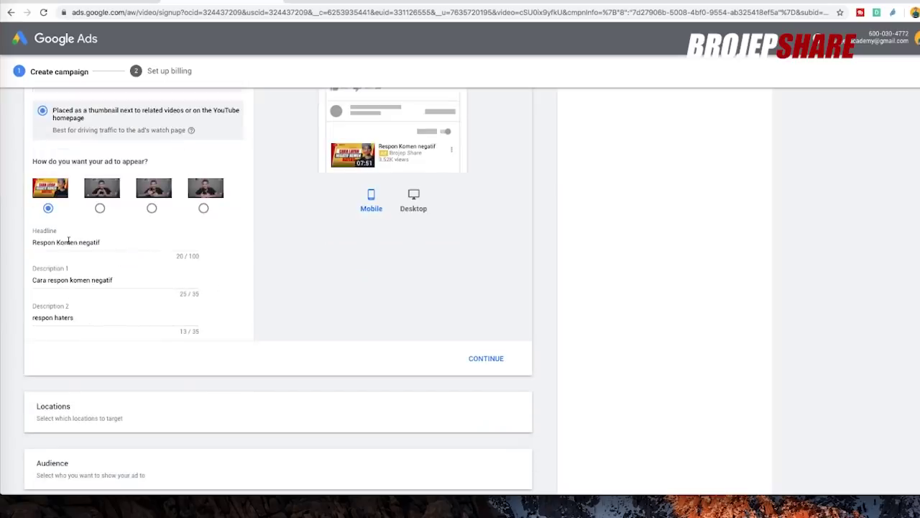
click(96, 242)
key(ctrl+a)
text(Respon Komen Negatif)
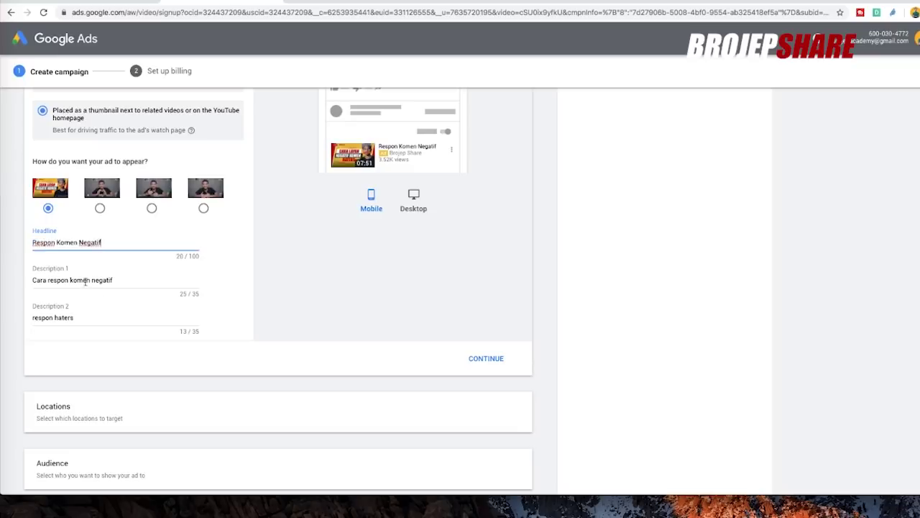
- Set the descriptions to 'Cara Respon Komen Negatif' and 'respon haters', then continue
click(86, 283)
key(ctrl+a)
text(Cara Respon Kome)
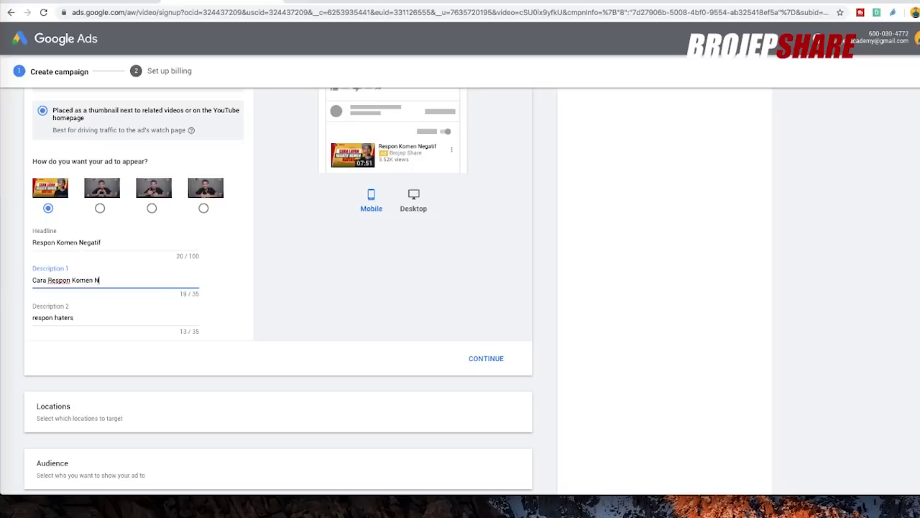
click(37, 319)
key(ctrl+a)
text(respon haters)
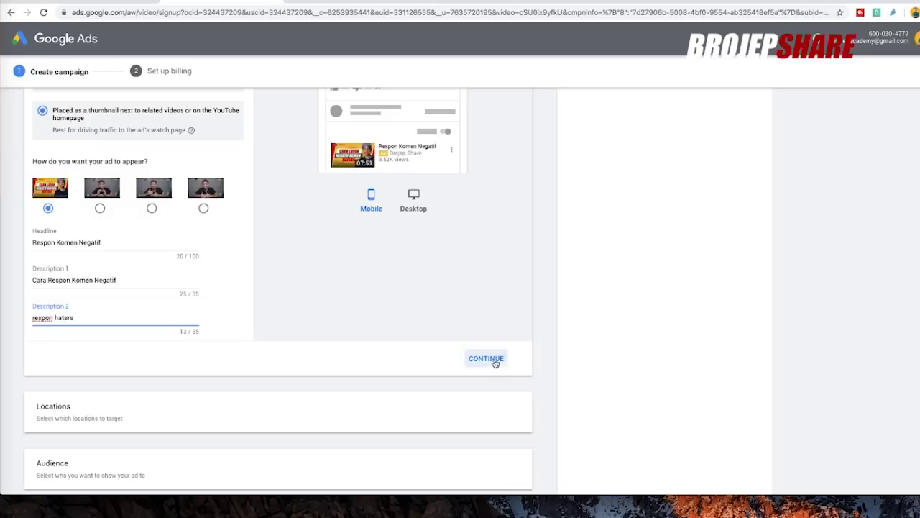
click(496, 360)
scroll(491, 352, down, 2)
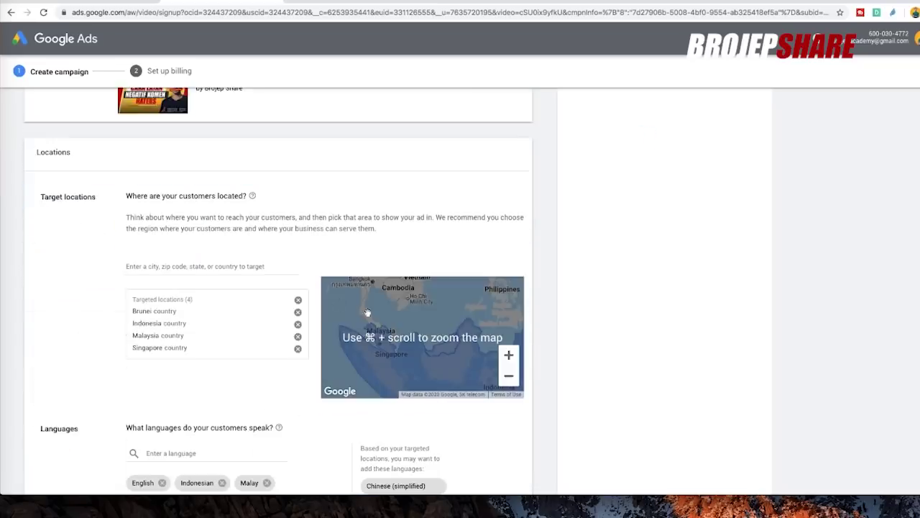
click(298, 299)
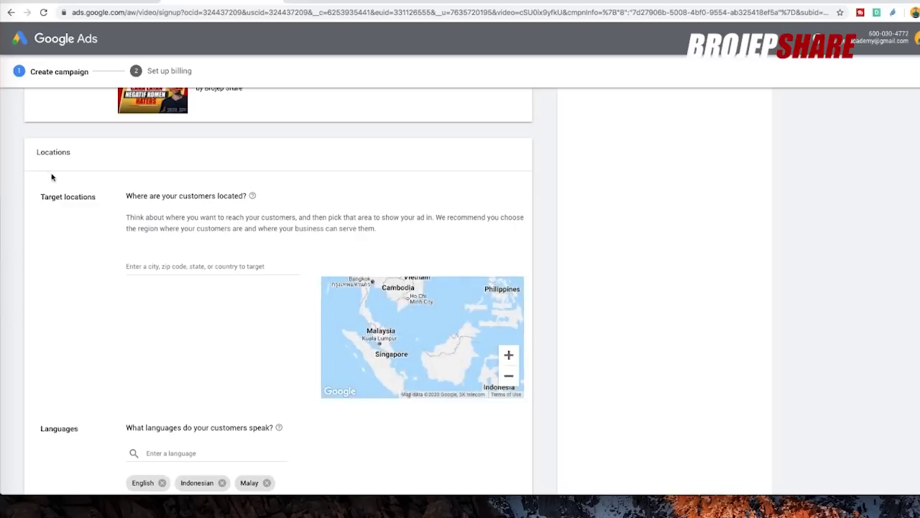
scroll(51, 177, down, 1)
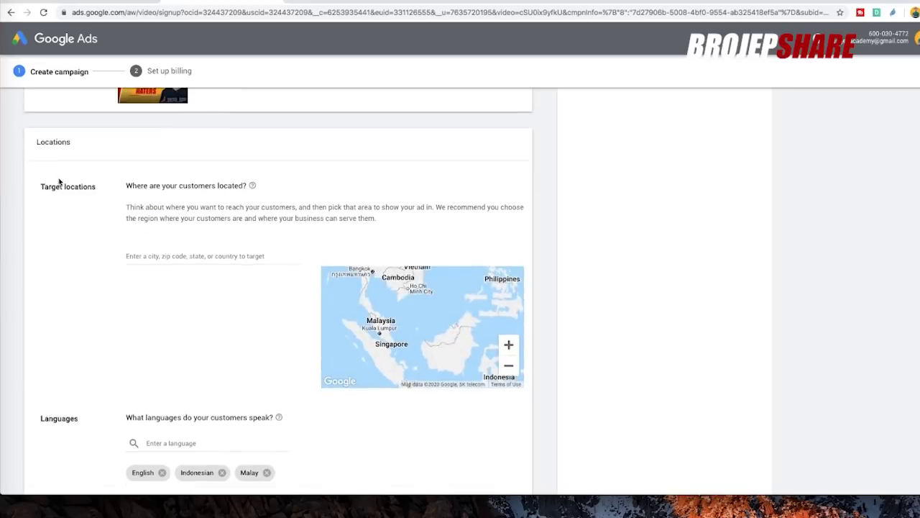
click(167, 257)
text(Malaysi)
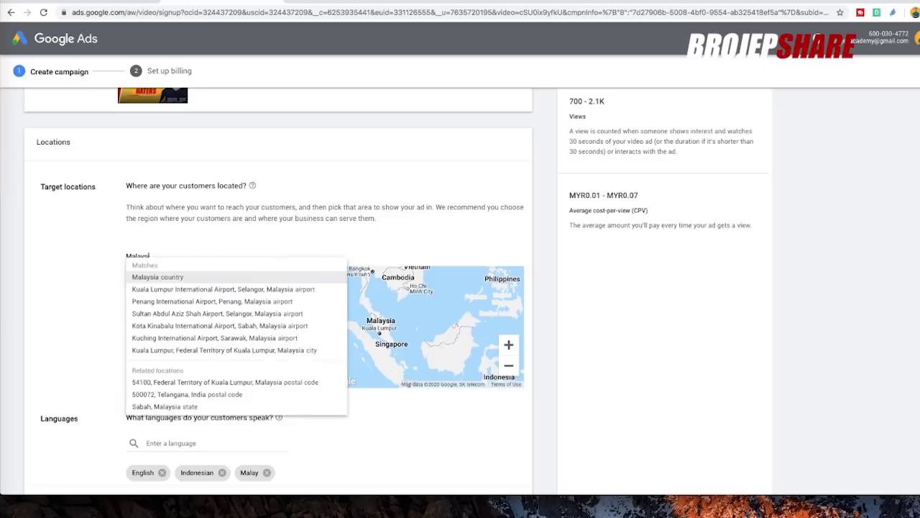
click(165, 277)
text(indonesi)
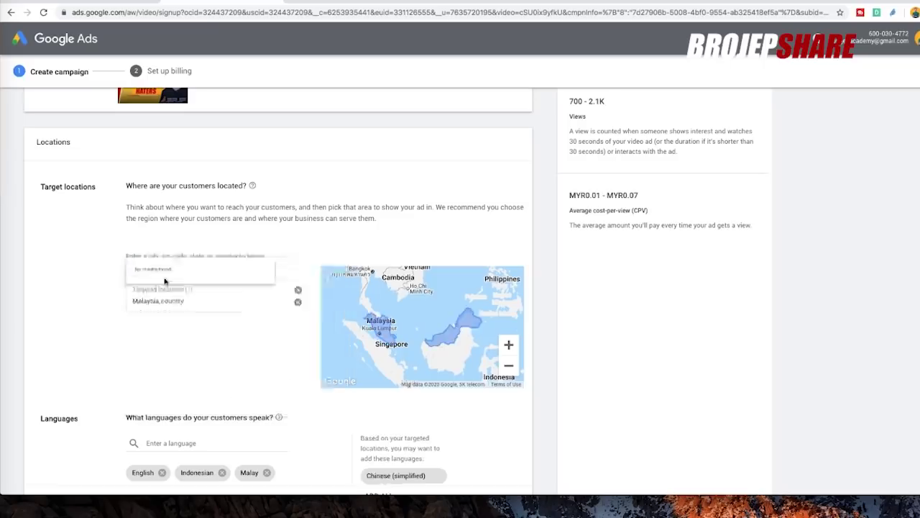
click(183, 276)
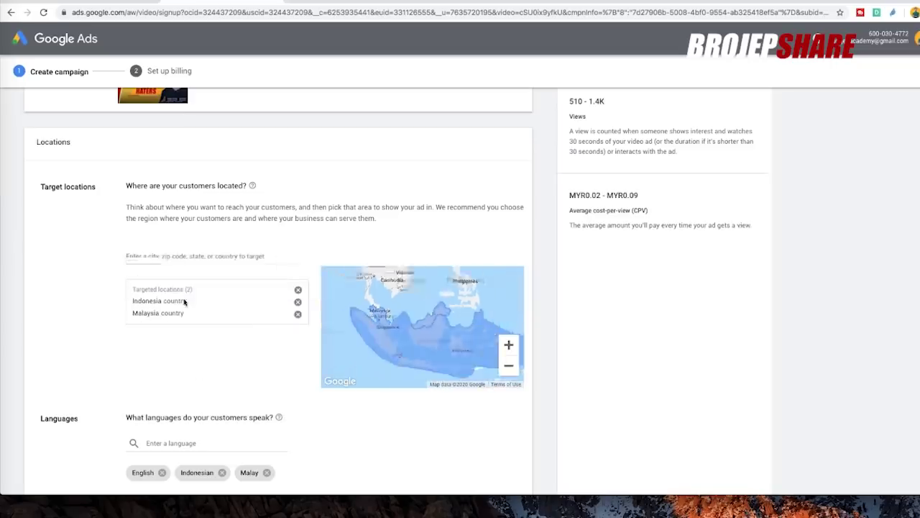
click(176, 257)
text(singapore)
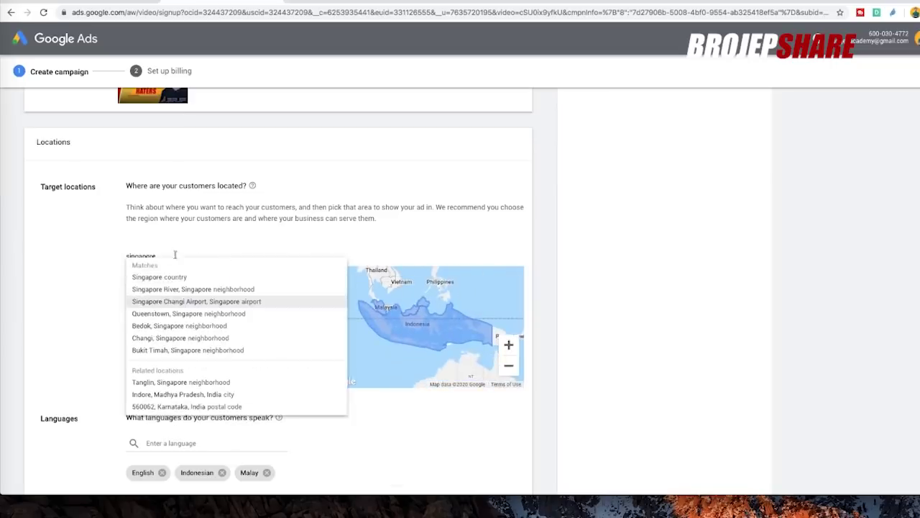
click(181, 278)
click(163, 256)
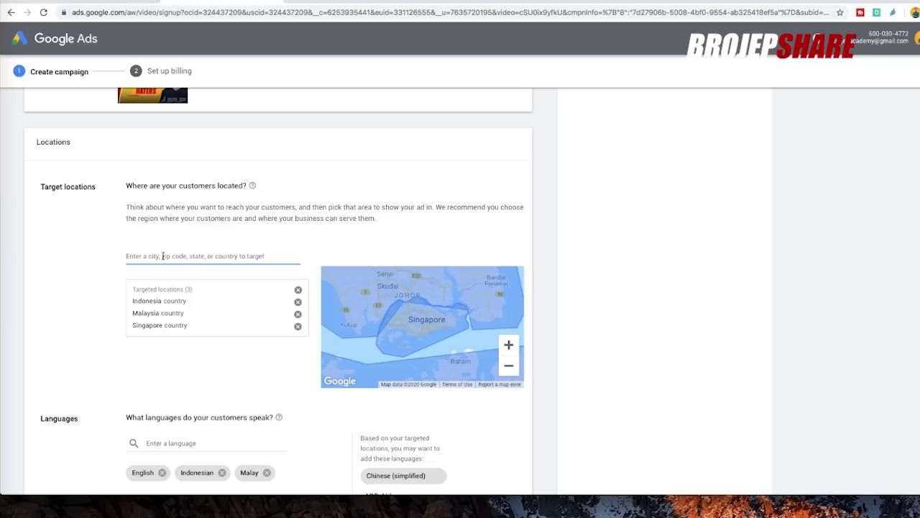
text(brunei)
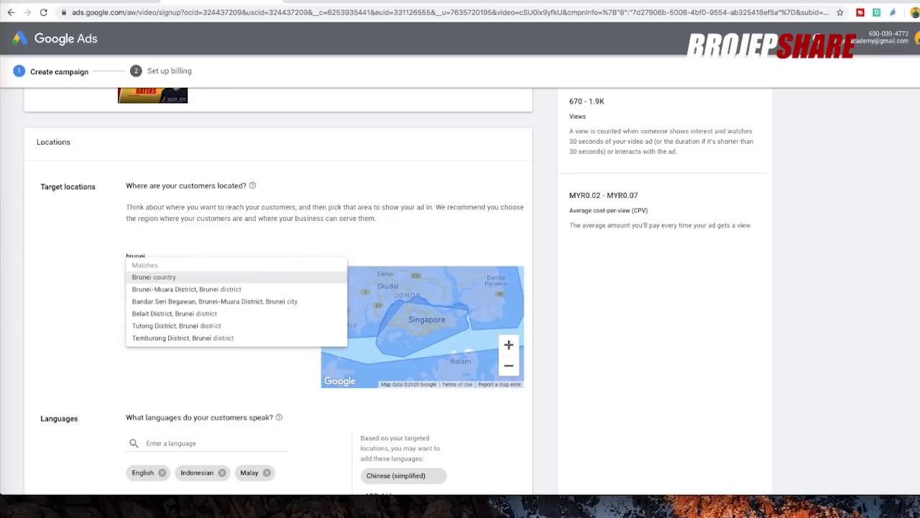
click(156, 278)
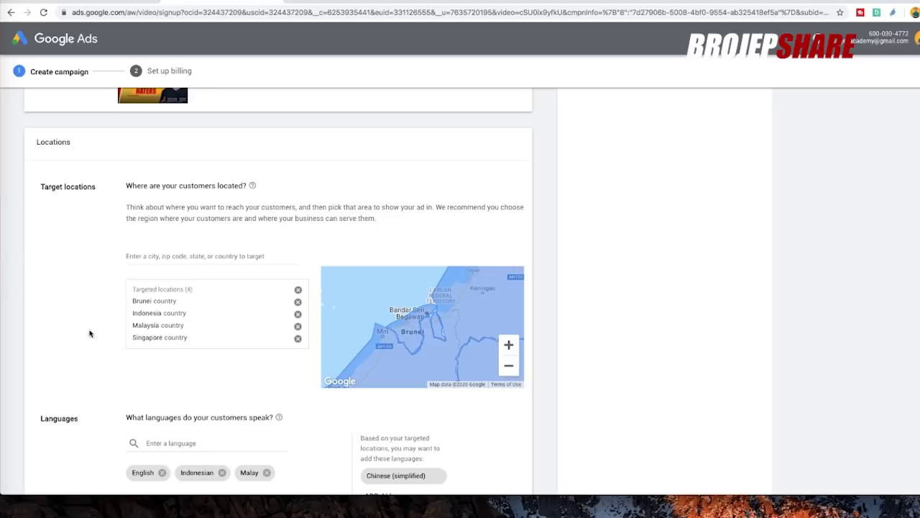
scroll(61, 273, down, 3)
- Clear the existing customer languages and add Malay
click(266, 312)
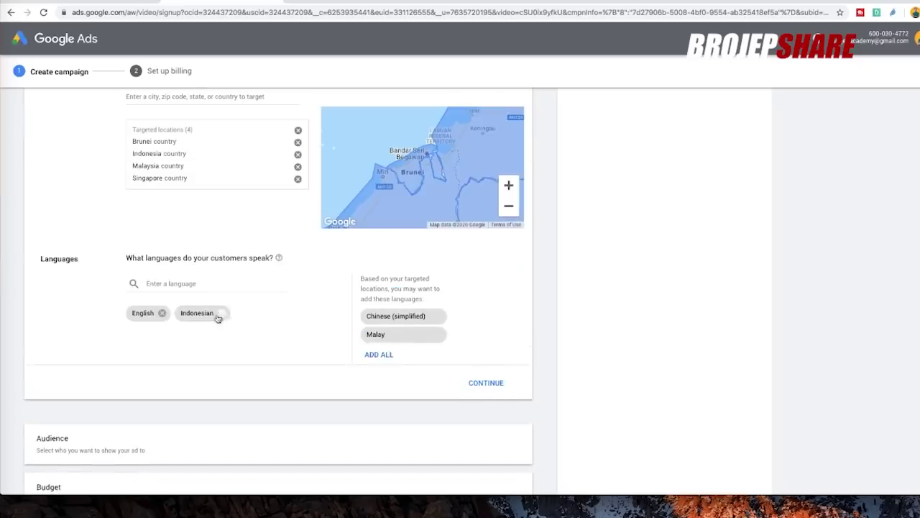
click(221, 313)
click(162, 313)
click(171, 283)
text(malays)
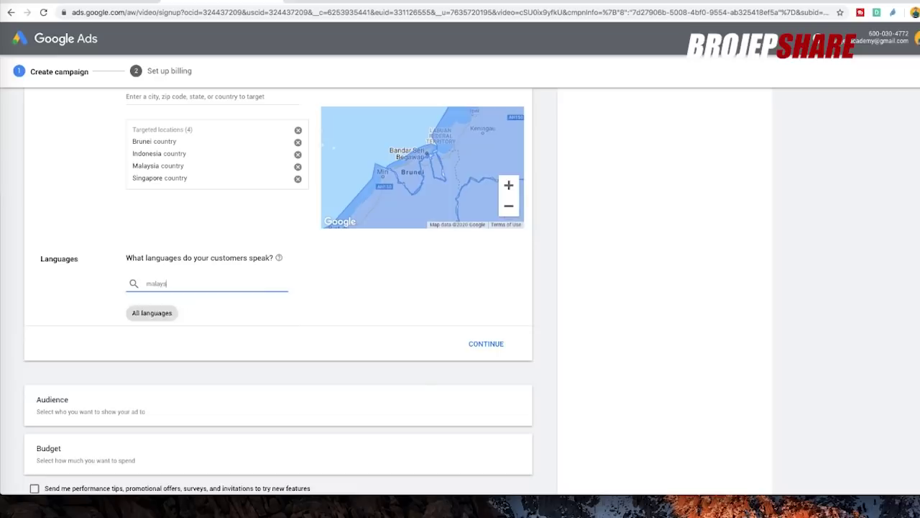
key(Return)
click(312, 311)
- Add Indonesian and English as campaign languages and confirm the locations and languages
click(171, 284)
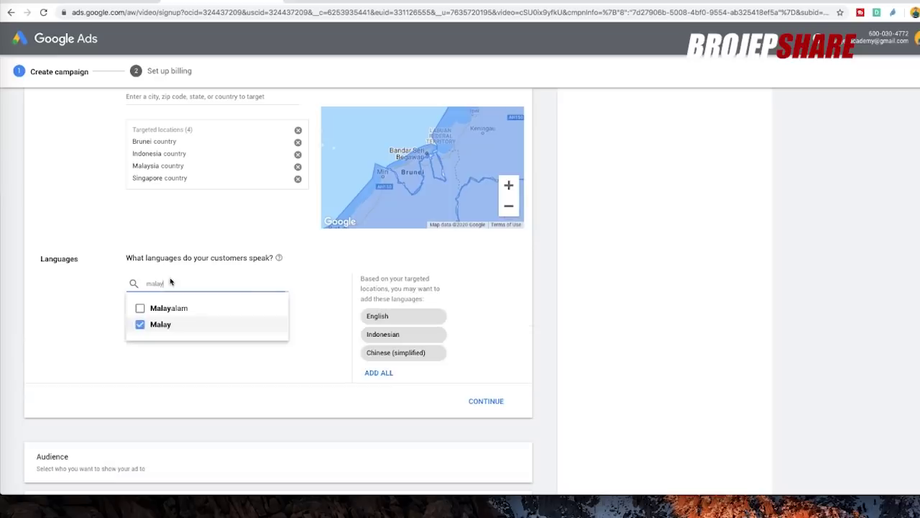
double_click(169, 281)
text(indon)
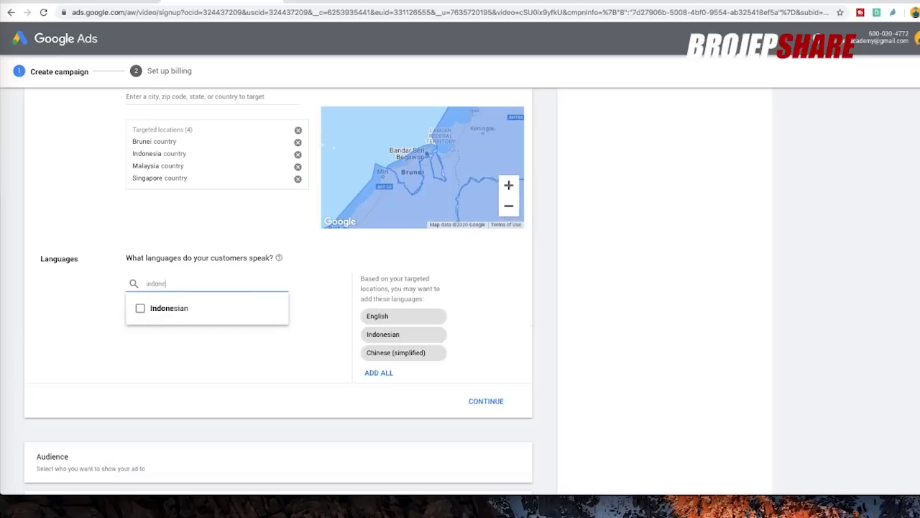
text(e)
click(156, 308)
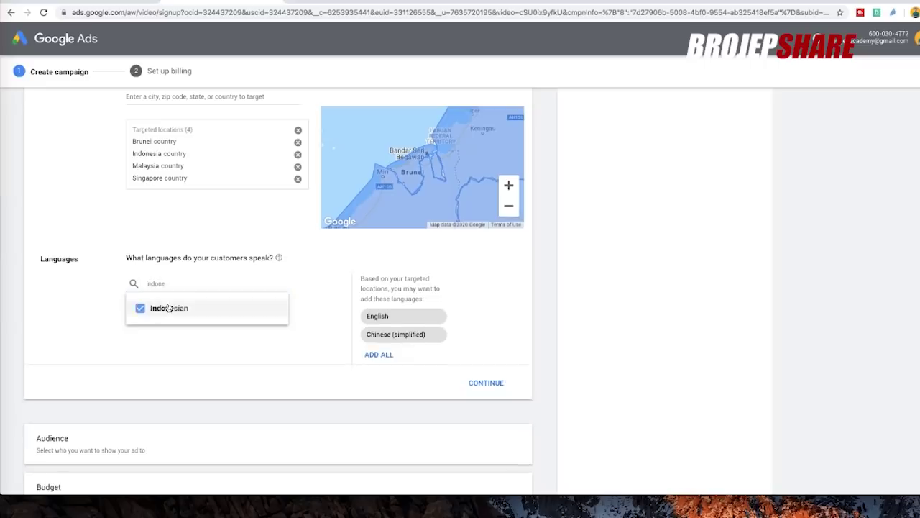
click(339, 353)
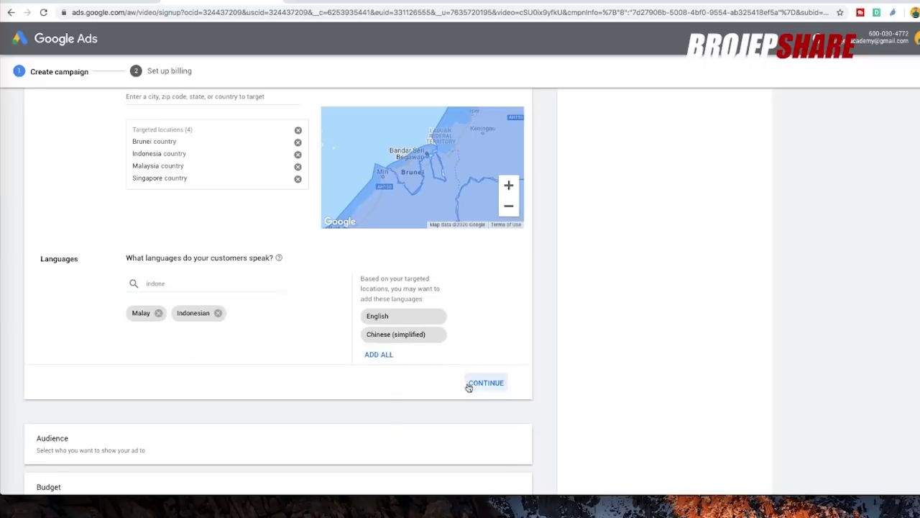
click(377, 316)
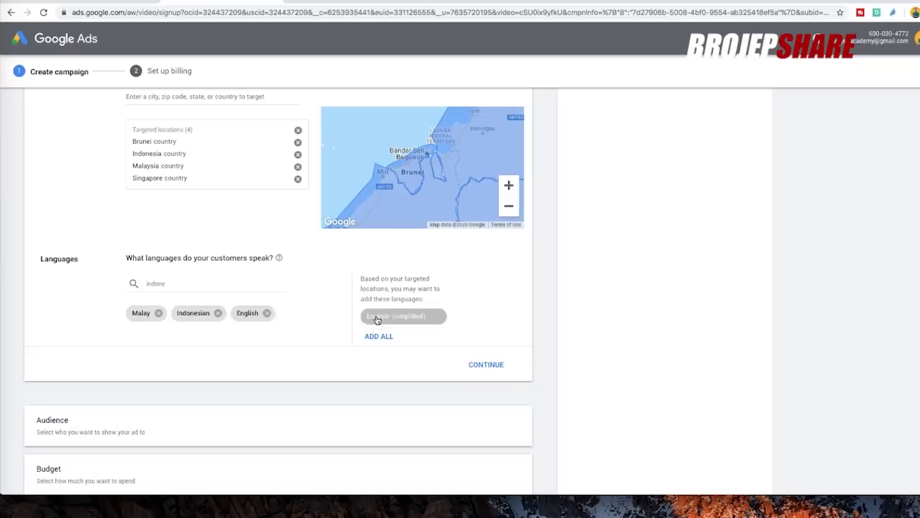
click(494, 367)
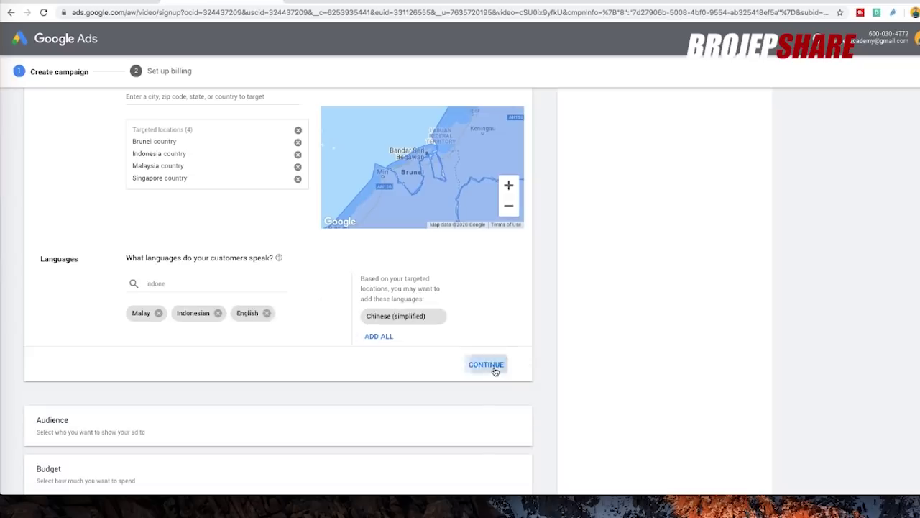
scroll(460, 314, down, 3)
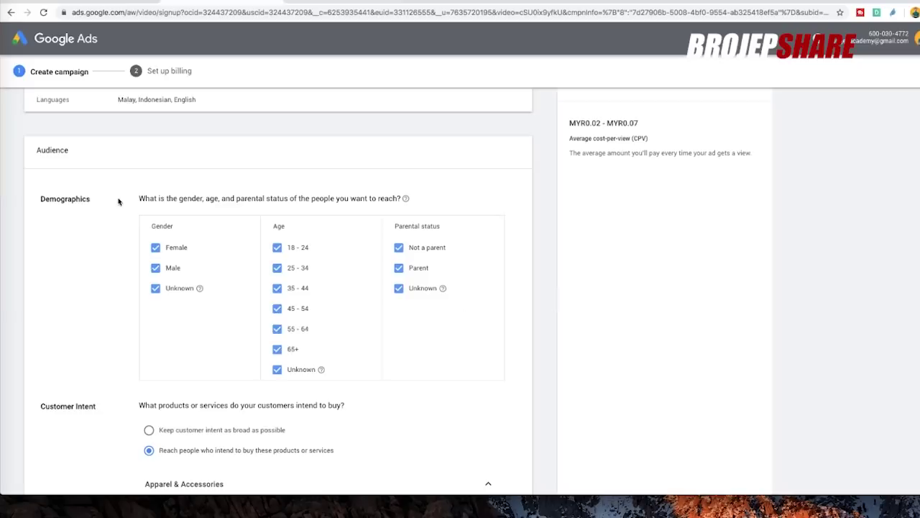
scroll(144, 194, down, 1)
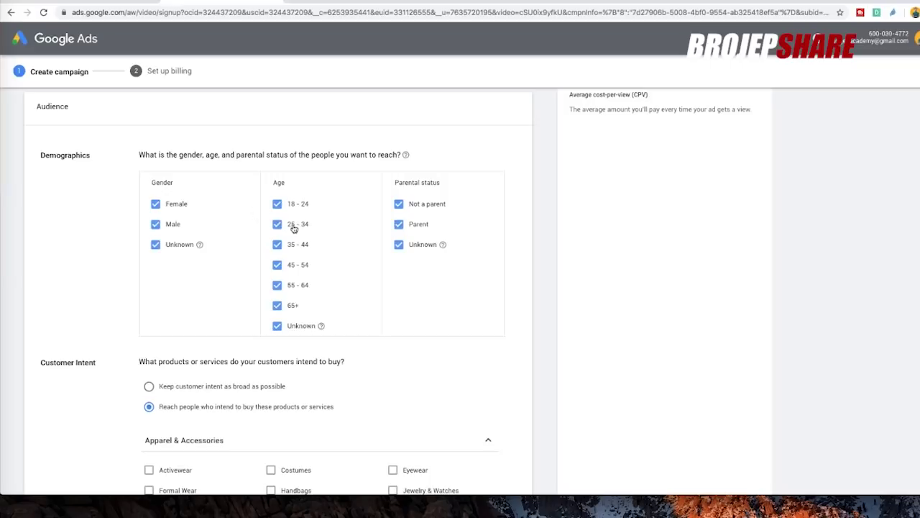
click(278, 205)
click(279, 205)
scroll(57, 251, down, 2)
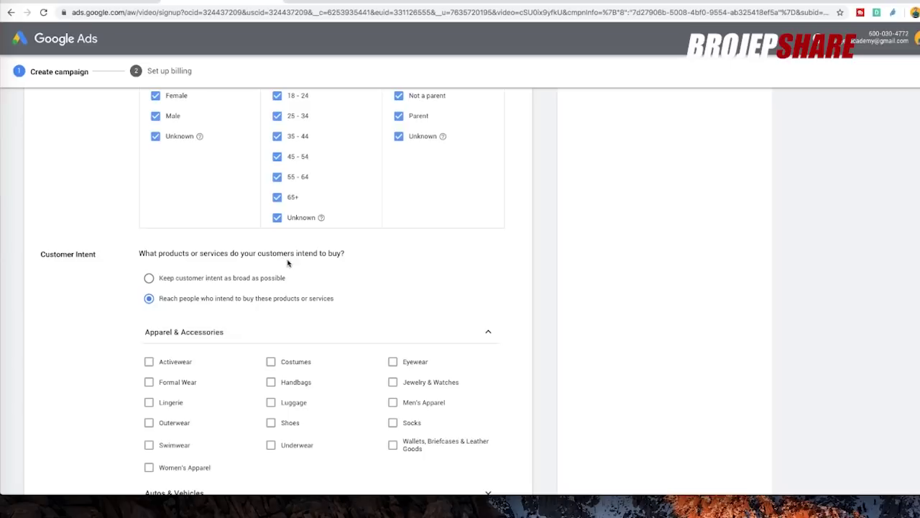
scroll(302, 278, down, 1)
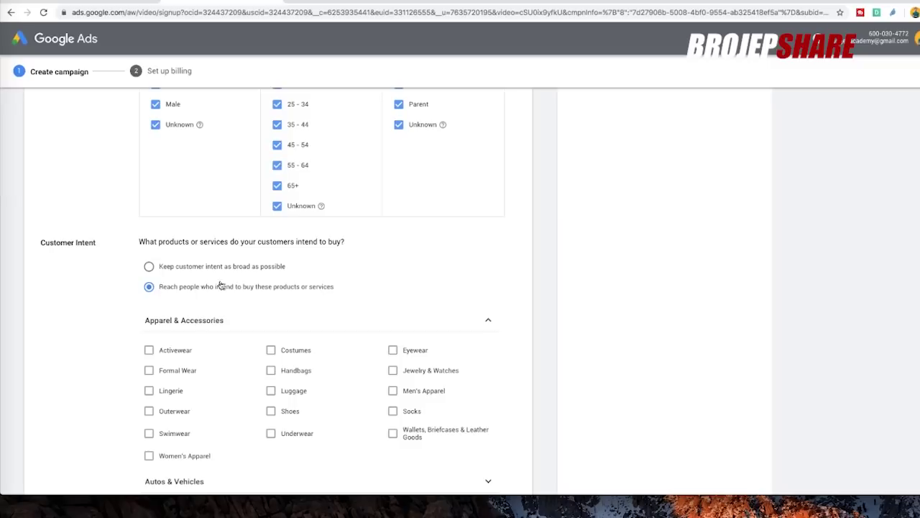
scroll(320, 285, down, 2)
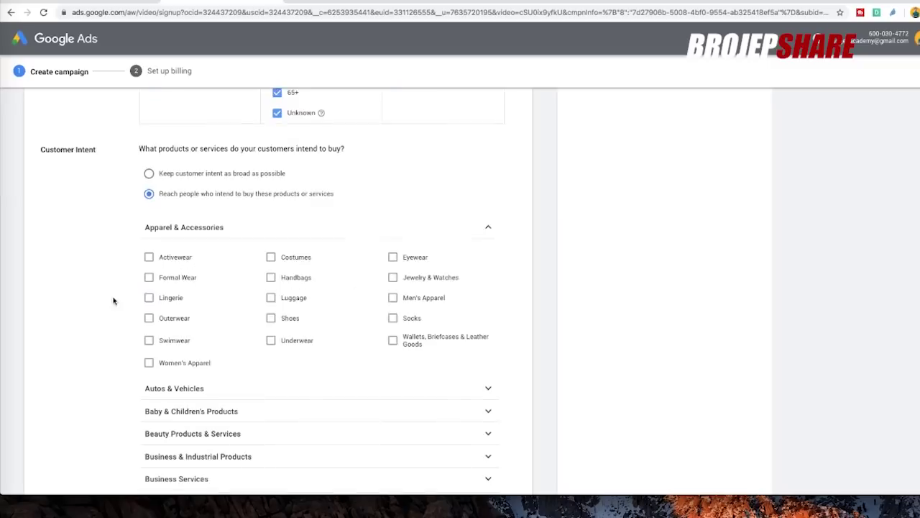
scroll(137, 353, down, 4)
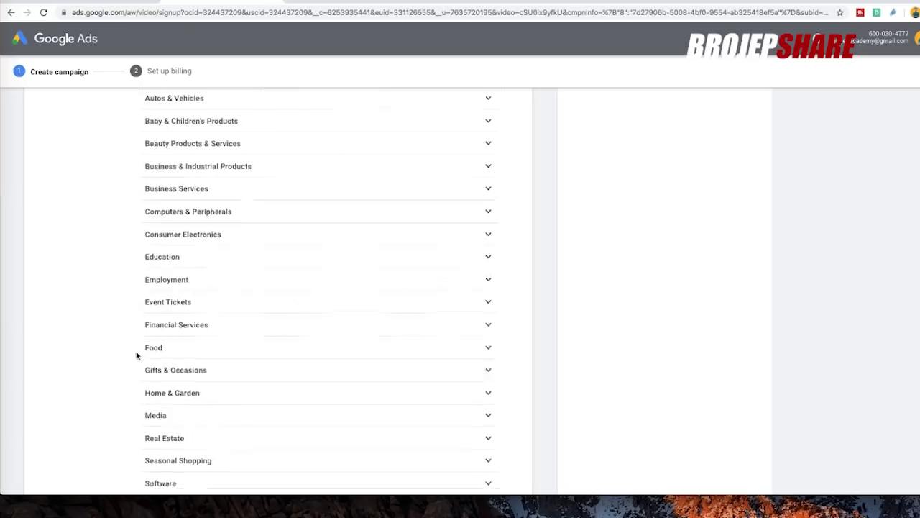
scroll(137, 355, up, 5)
scroll(136, 354, down, 5)
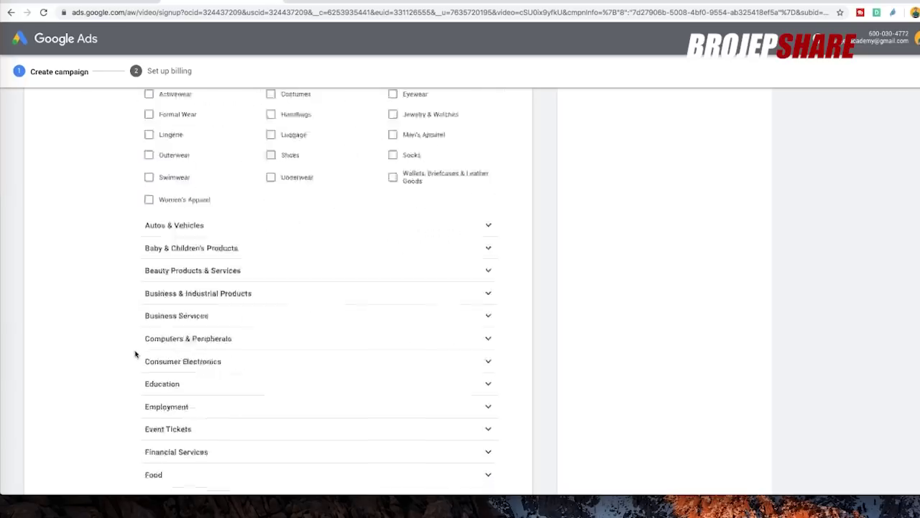
scroll(110, 288, down, 4)
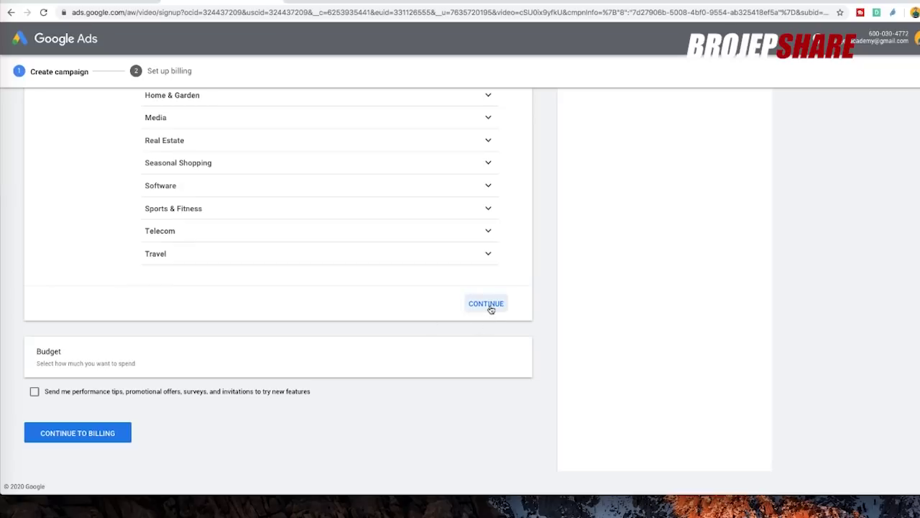
- Confirm the audience settings and keep Malaysian Ringgit (MYR) as the budget currency
click(489, 306)
scroll(503, 343, down, 2)
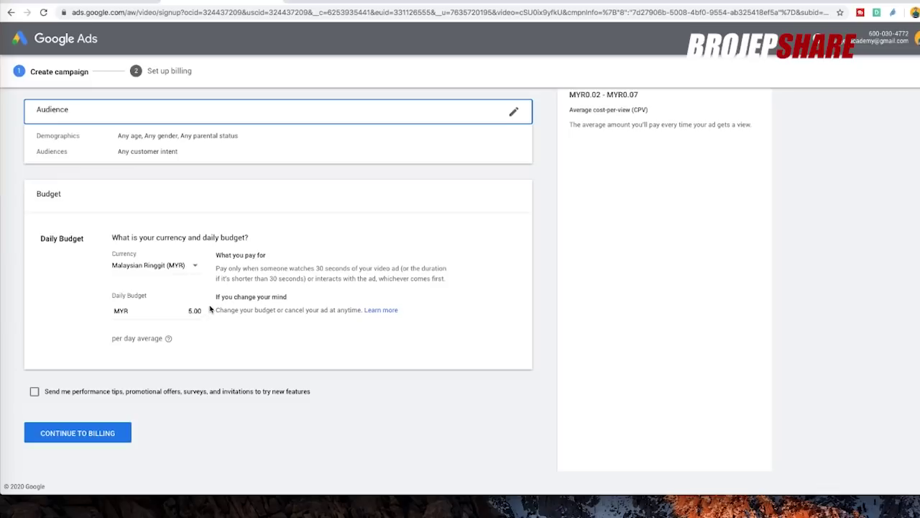
click(197, 267)
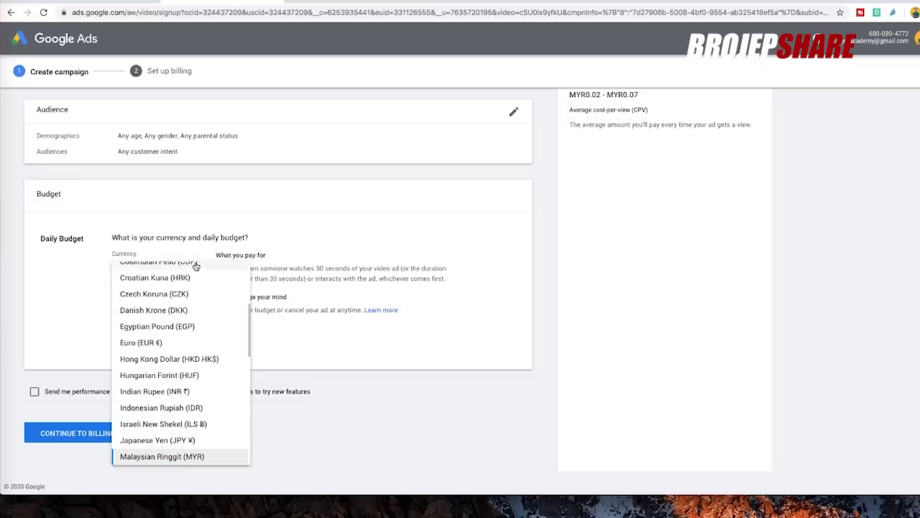
click(191, 259)
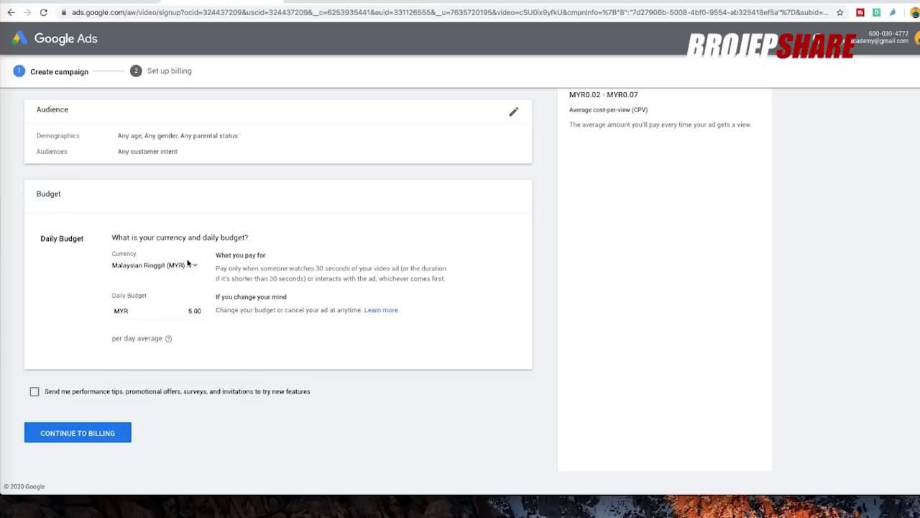
click(195, 266)
click(65, 301)
- Set a MYR 5.00 daily budget, opt in to performance tips, and continue to billing
click(113, 311)
drag(112, 339, 164, 338)
click(210, 333)
scroll(137, 208, up, 4)
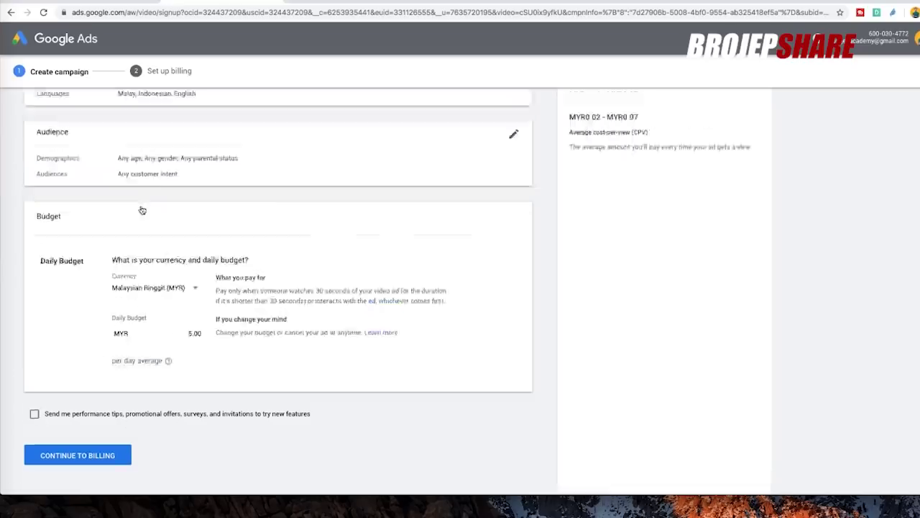
scroll(142, 282, down, 4)
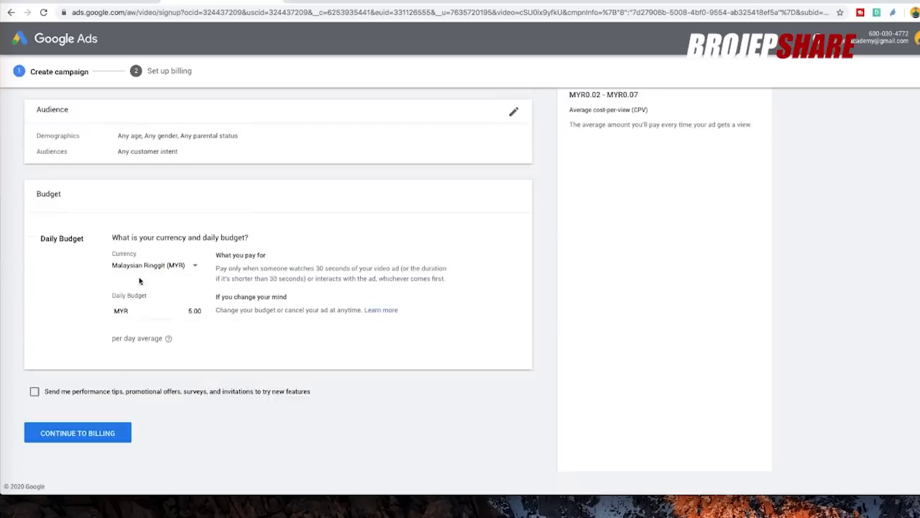
click(35, 392)
click(101, 434)
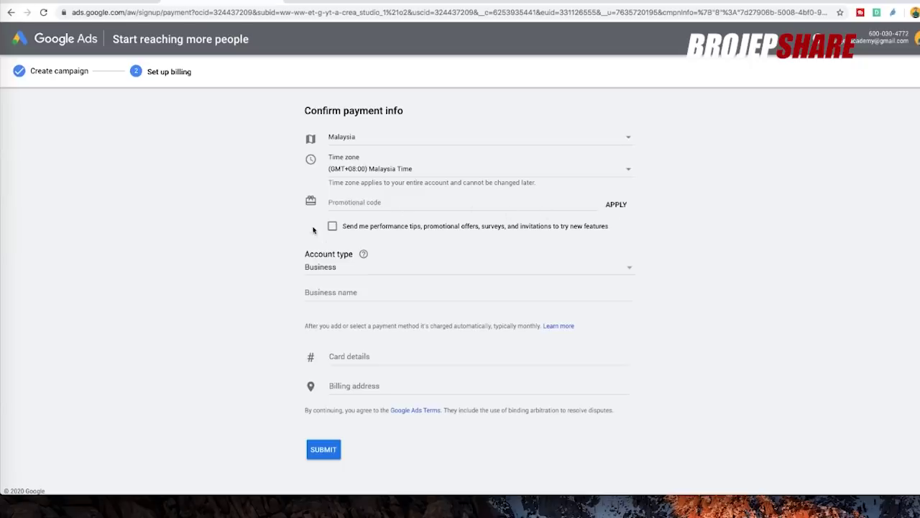
- Set the billing account type to Individual
click(335, 272)
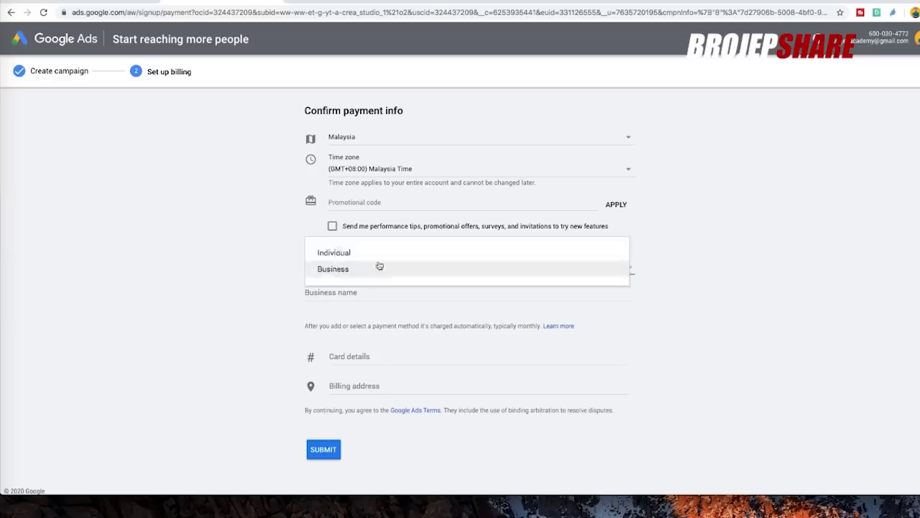
click(329, 254)
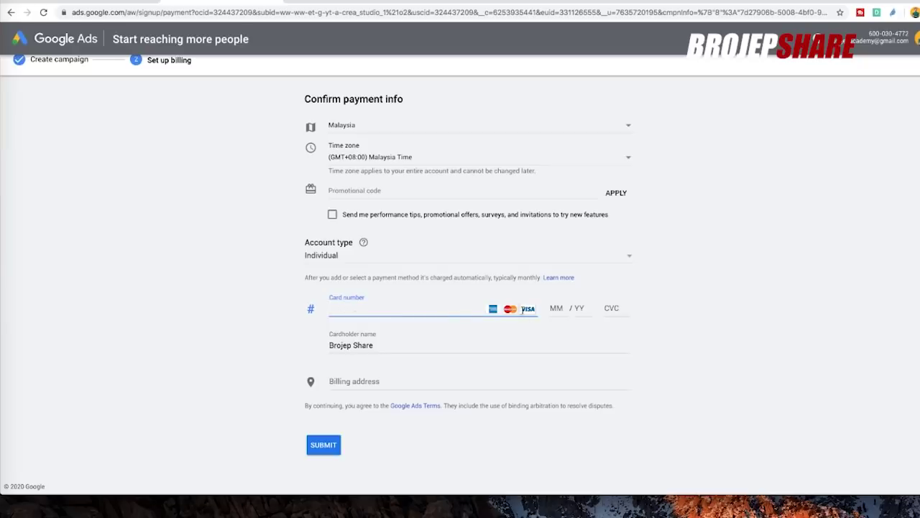
- Replace the cardholder name with a different full name, correcting a typo
click(558, 309)
click(578, 308)
click(376, 357)
triple_click(376, 357)
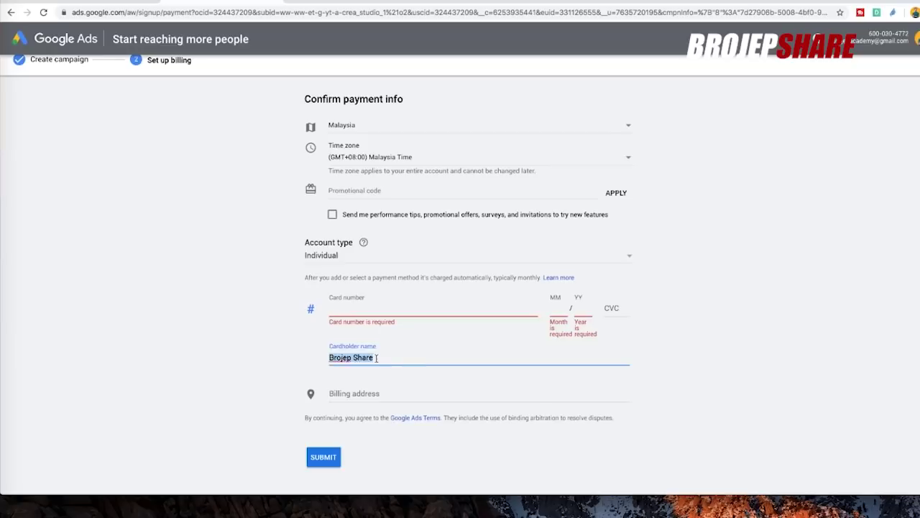
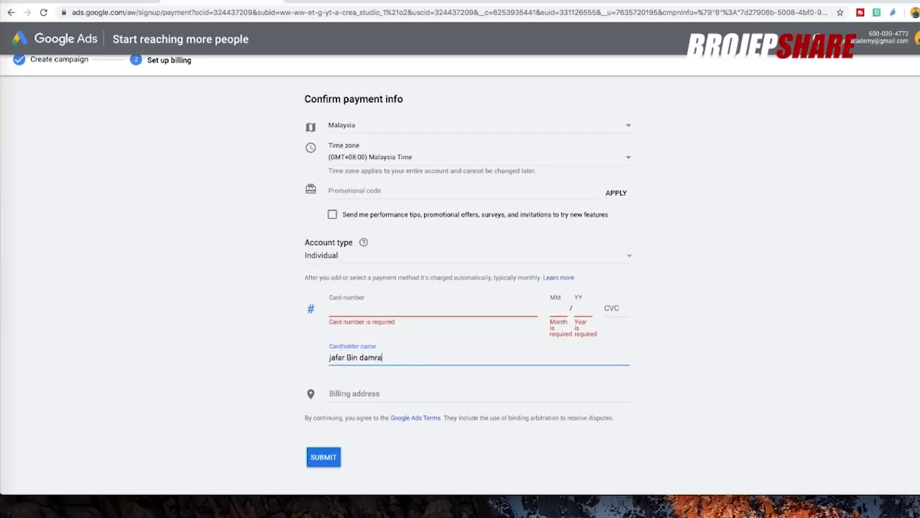
- Expand the billing address into its detailed fields and review the form
click(360, 394)
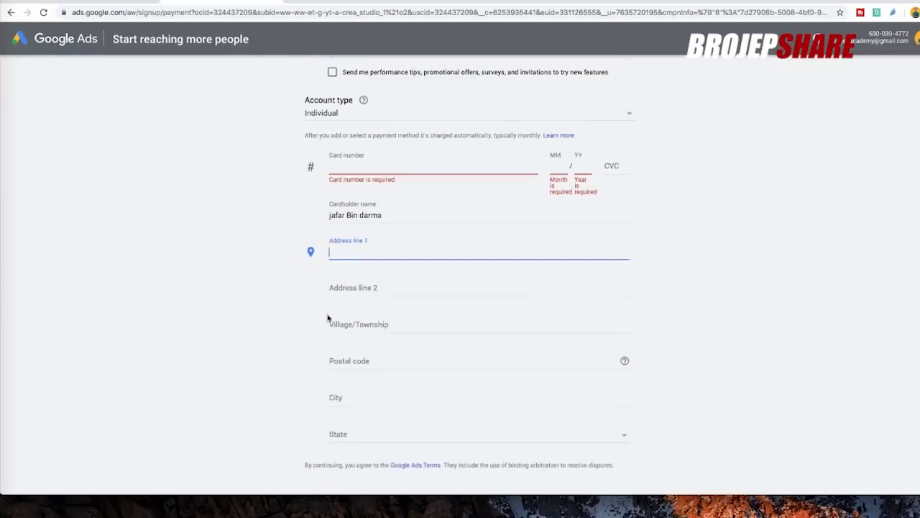
scroll(283, 302, down, 2)
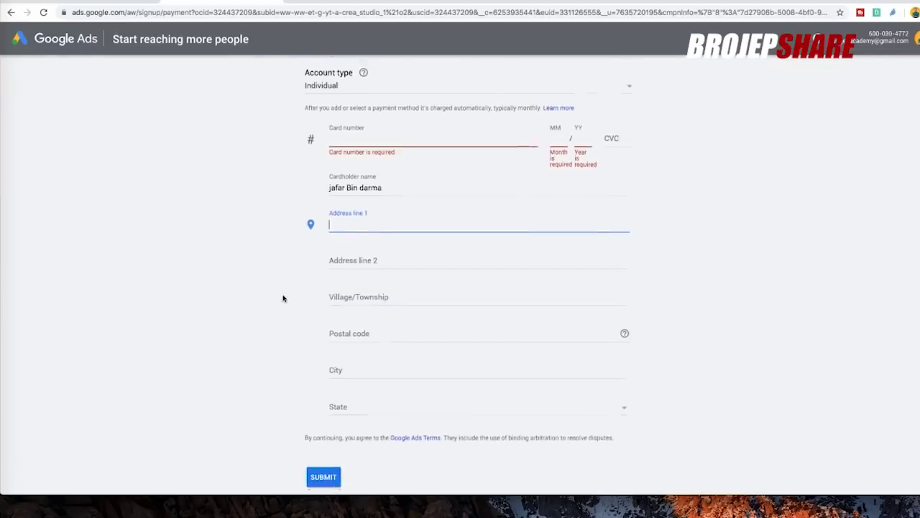
click(400, 404)
scroll(271, 189, up, 5)
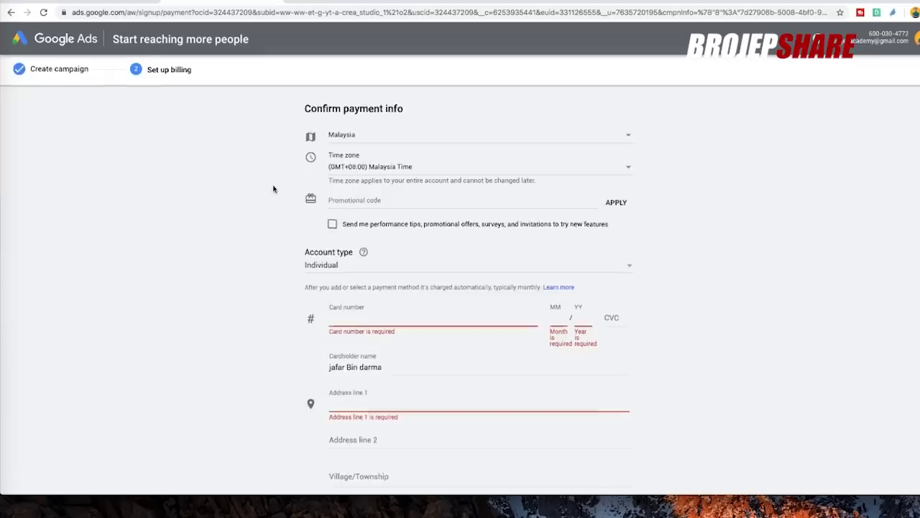
scroll(274, 192, down, 4)
scroll(278, 194, up, 5)
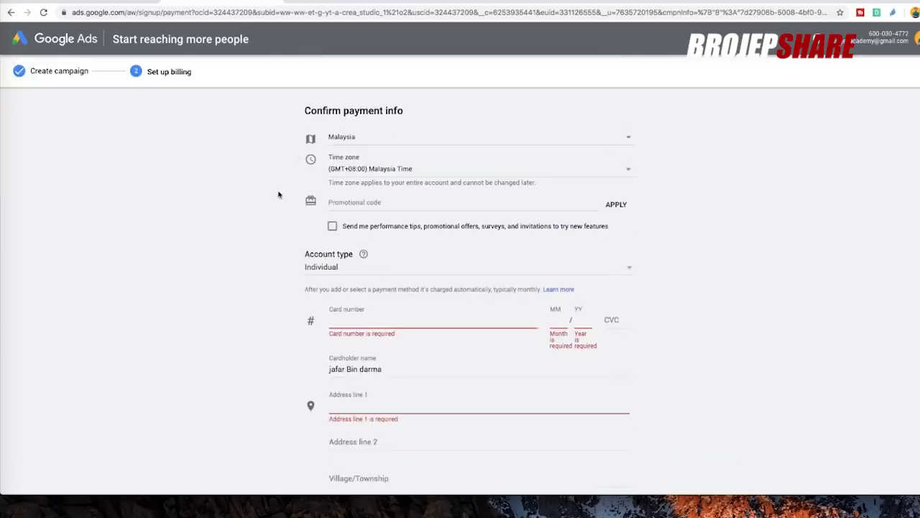
scroll(289, 226, down, 6)
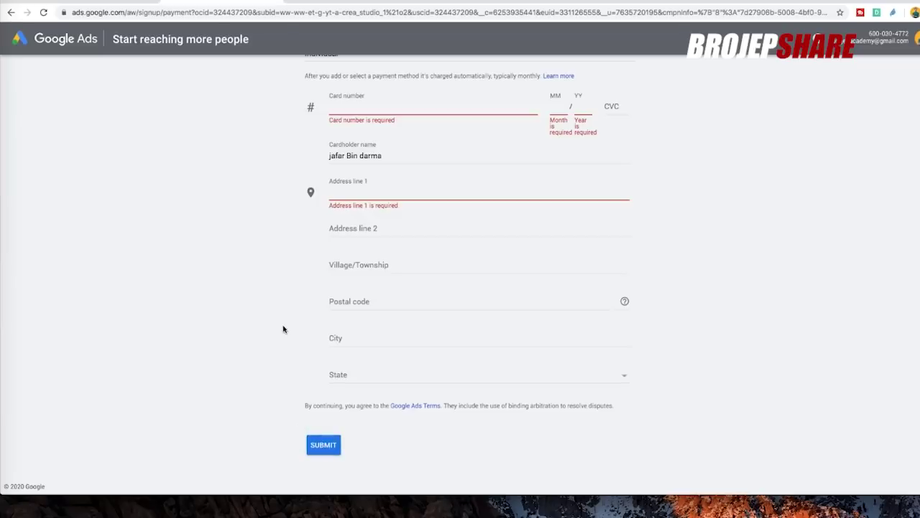
scroll(240, 180, up, 10)
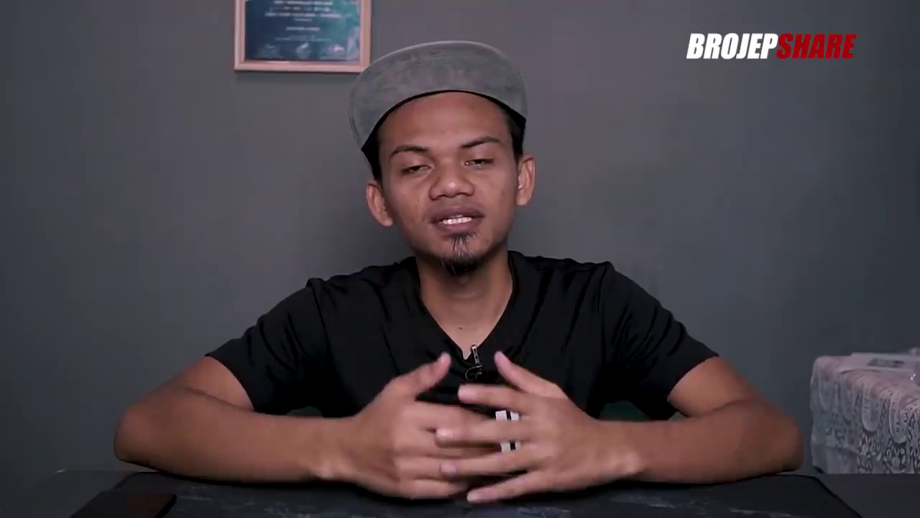